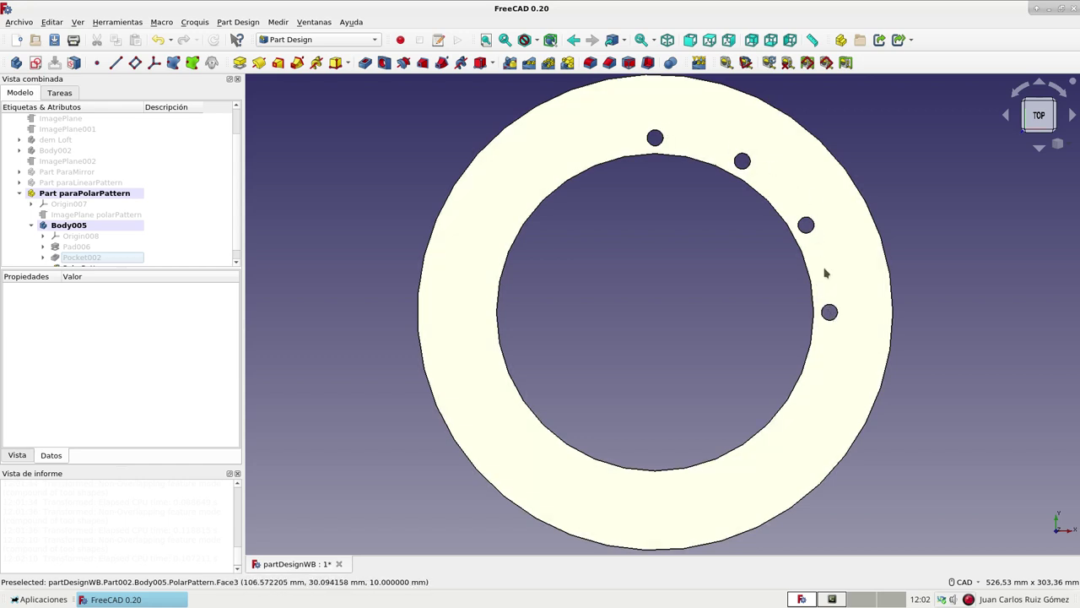
Step: Select the PolarPattern feature and open its parameters, then close them without changes
{"action": "scroll", "coordinate": [101, 255], "scroll_direction": "down", "scroll_amount": 1}
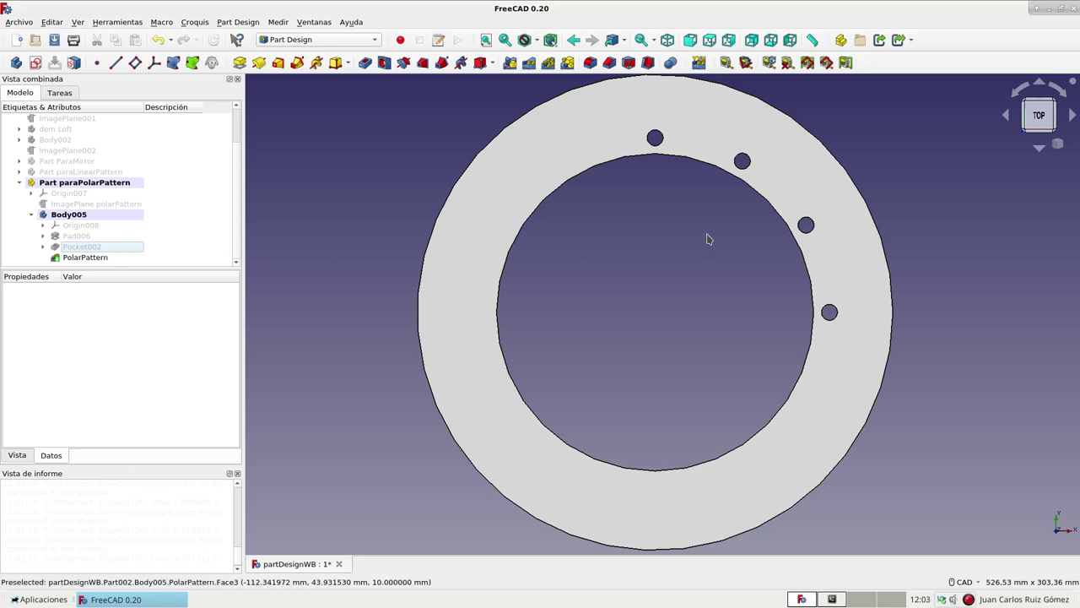
{"action": "left_click", "coordinate": [88, 257]}
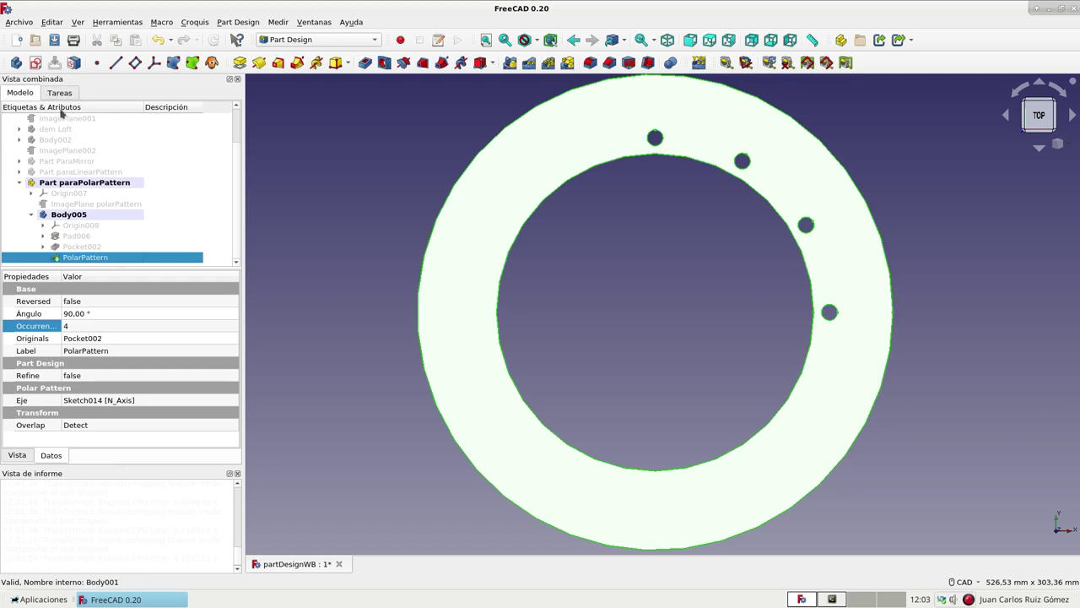
{"action": "left_click", "coordinate": [97, 325]}
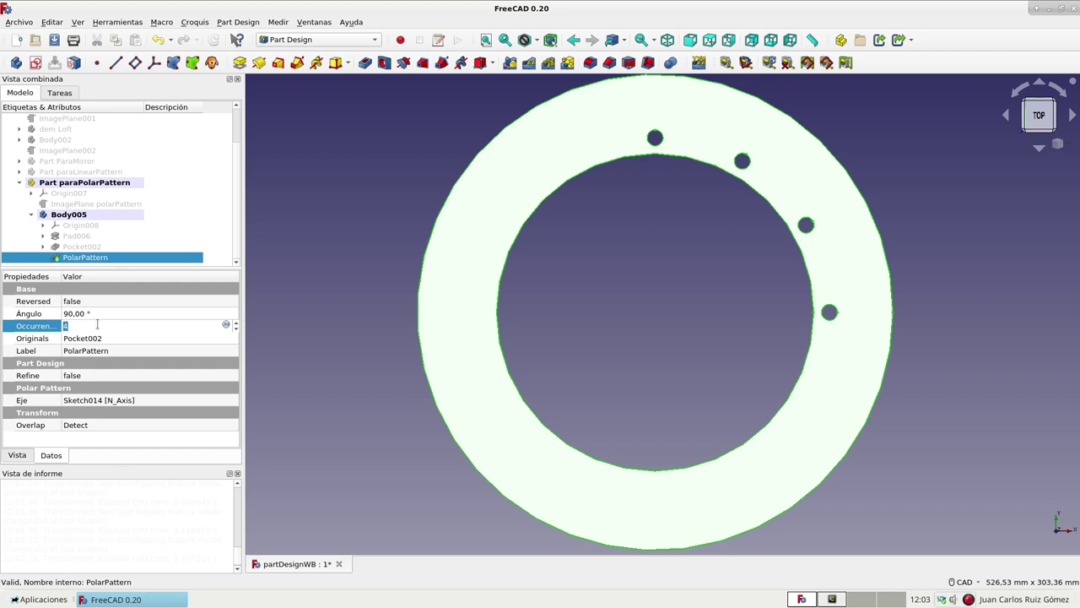
{"action": "double_click", "coordinate": [99, 257]}
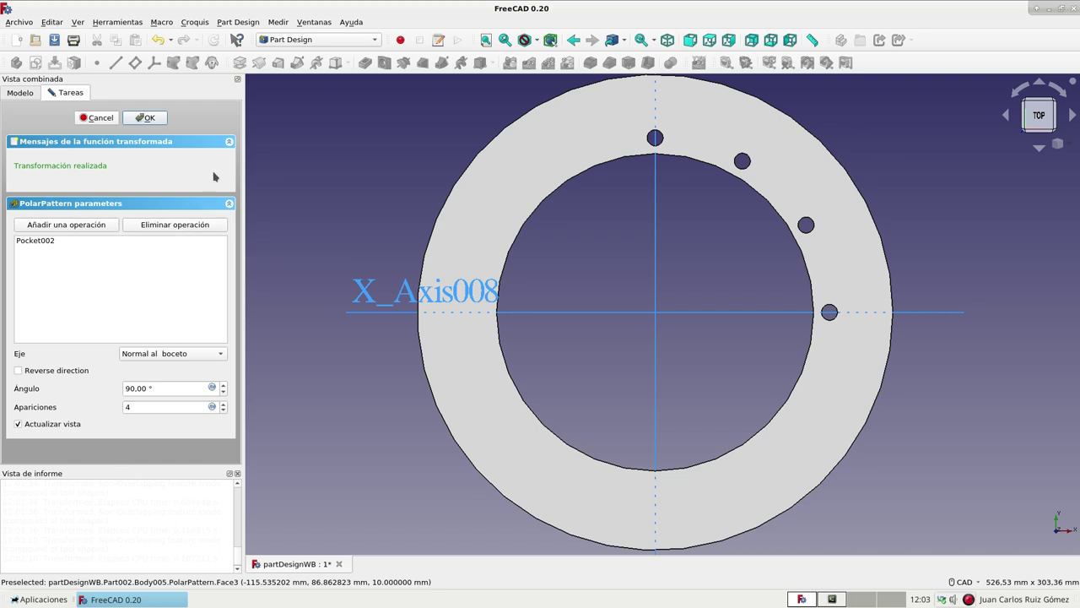
{"action": "left_click", "coordinate": [154, 124]}
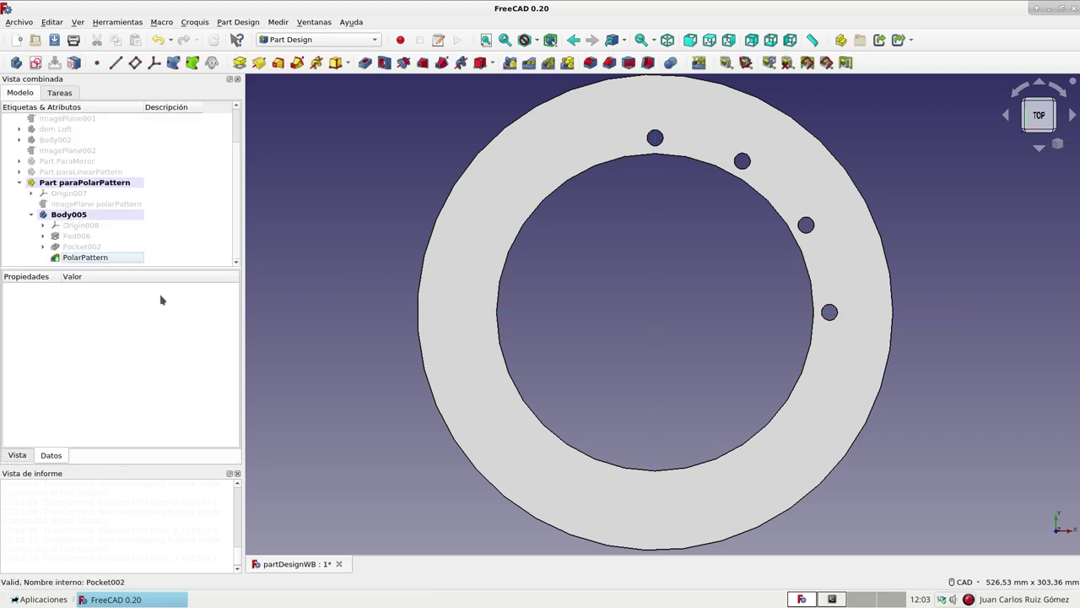
Step: Set the PolarPattern to 5 occurrences spread over a 180° angle
{"action": "left_click", "coordinate": [89, 258]}
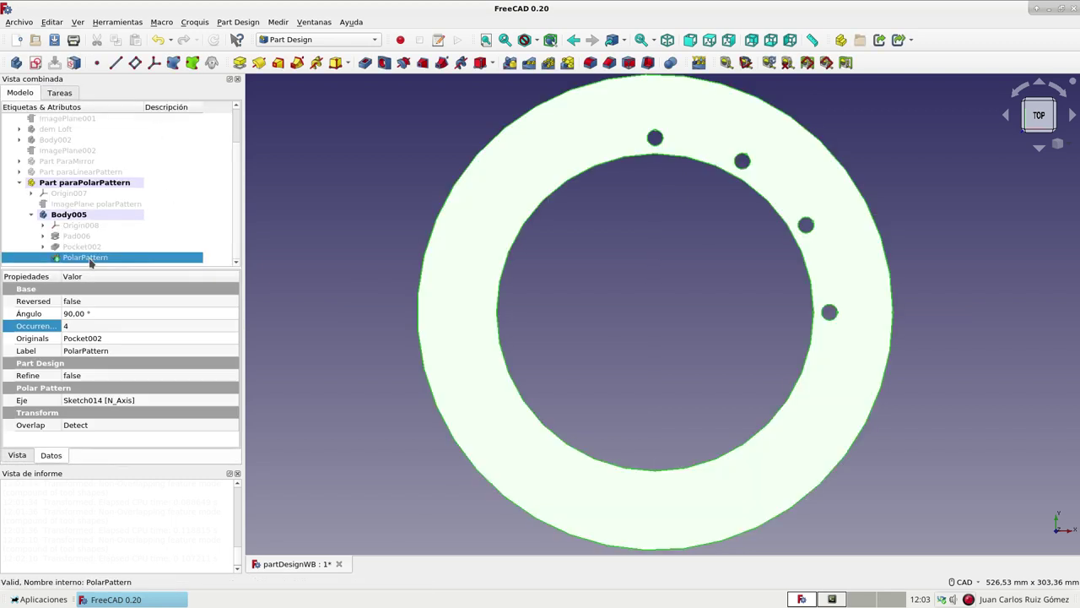
{"action": "left_click", "coordinate": [92, 329]}
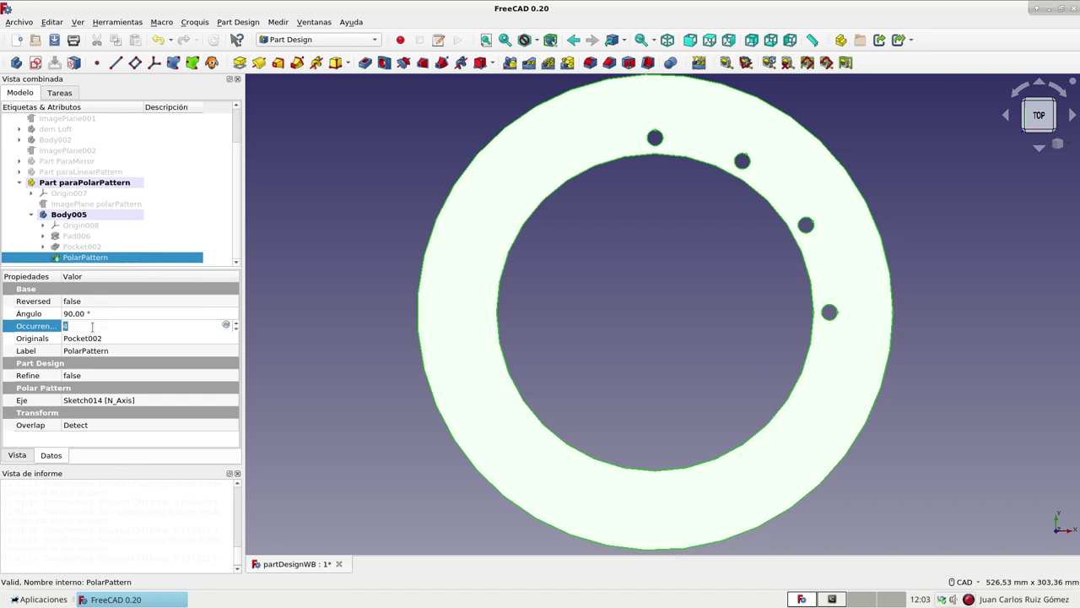
{"action": "left_click", "coordinate": [111, 313]}
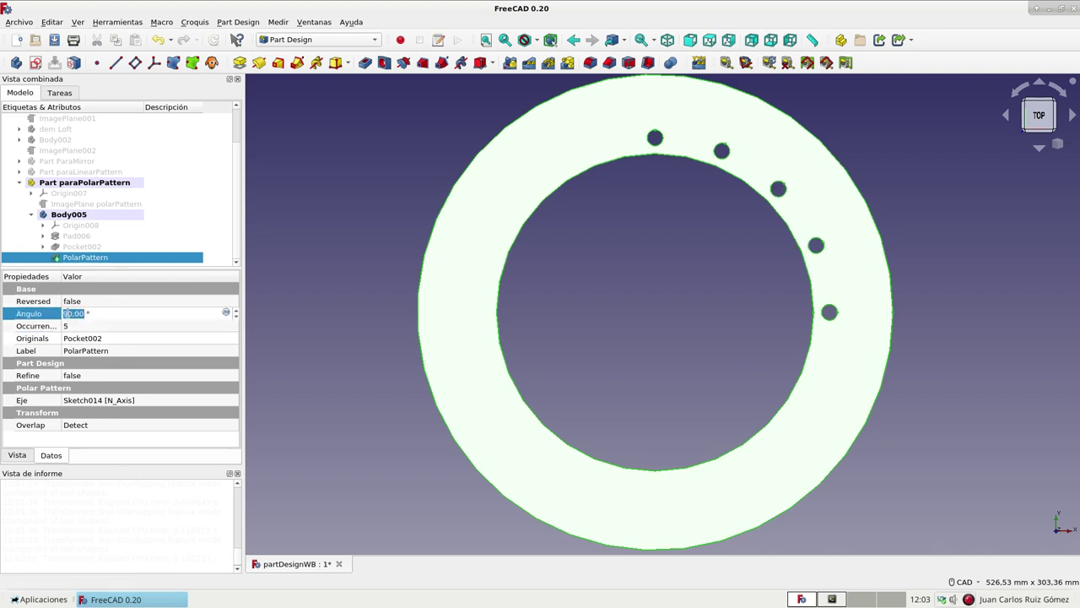
{"action": "left_click", "coordinate": [66, 313]}
{"action": "type", "text": "8"}
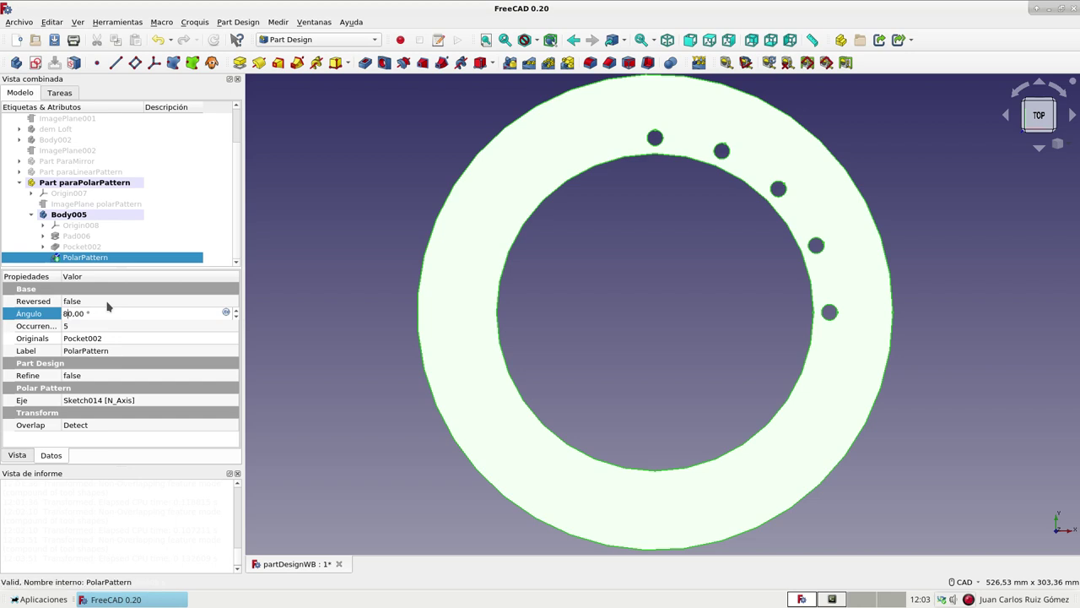
{"action": "type", "text": "1"}
{"action": "left_click", "coordinate": [104, 325]}
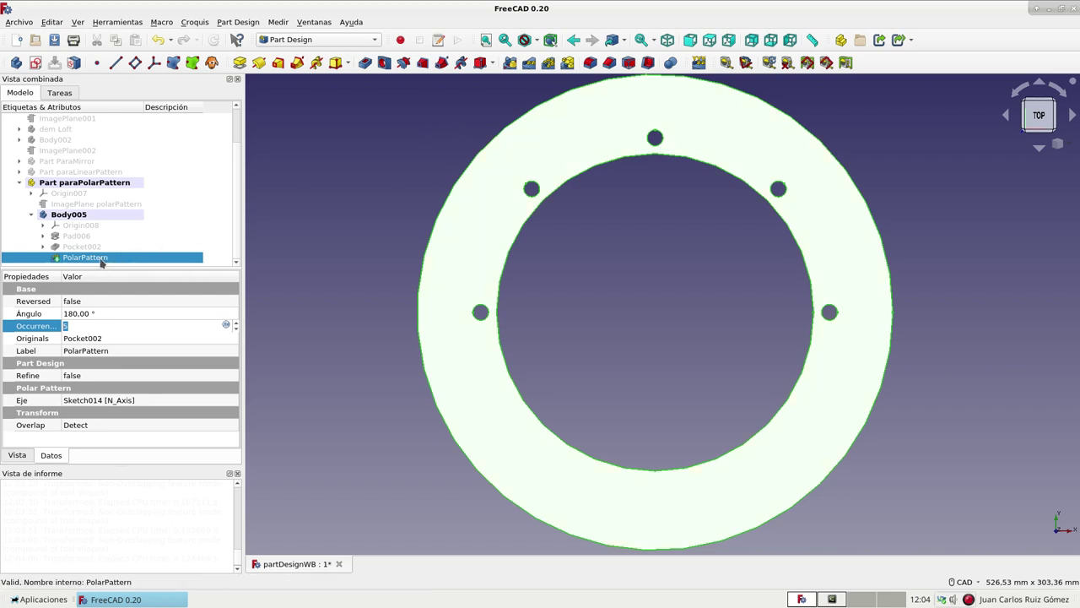
{"action": "key", "text": "Return"}
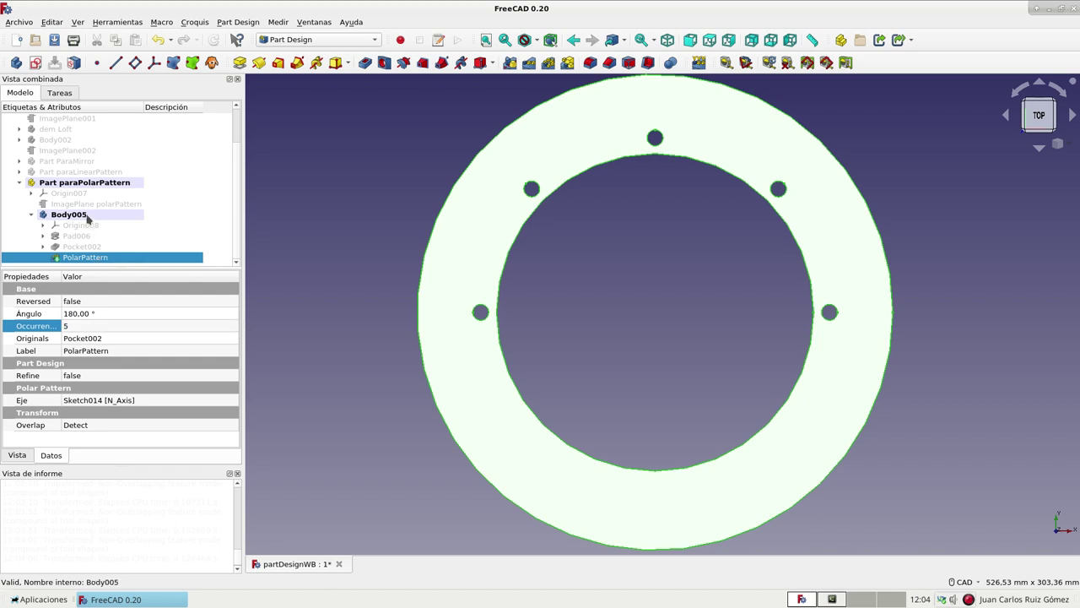
Step: Collapse Body005 and add a new Body006 inside Part paraPolarPattern
{"action": "double_click", "coordinate": [84, 215]}
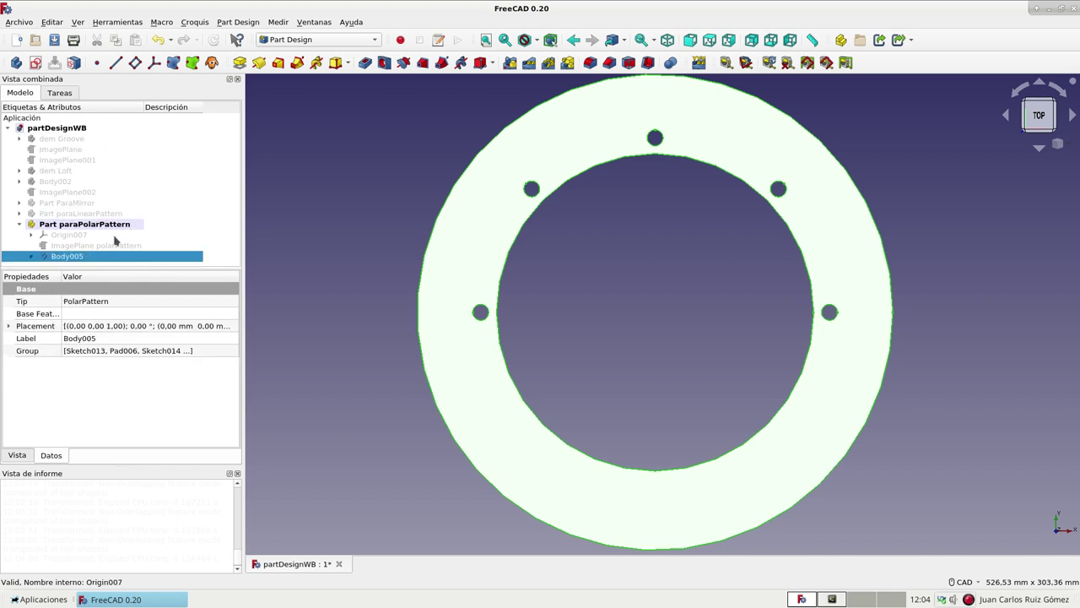
{"action": "left_click", "coordinate": [80, 225]}
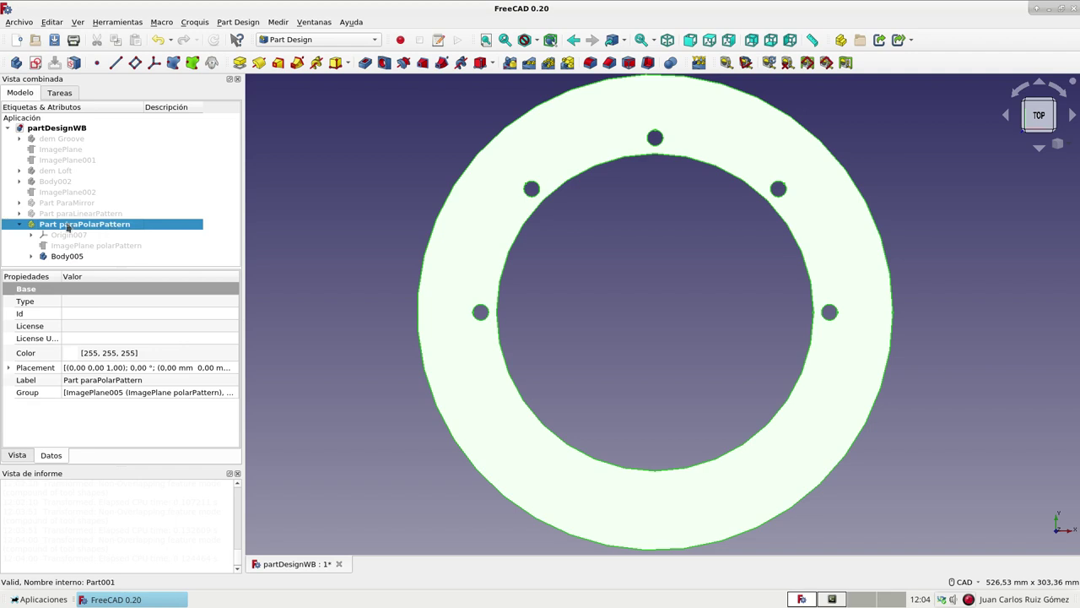
{"action": "left_click", "coordinate": [16, 62]}
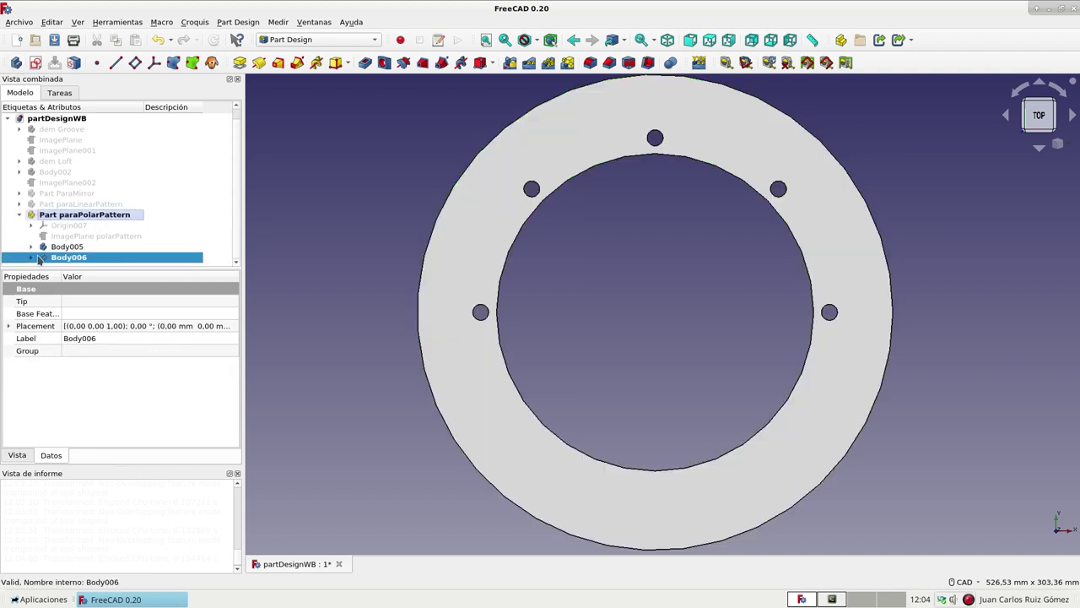
{"action": "left_click", "coordinate": [31, 257]}
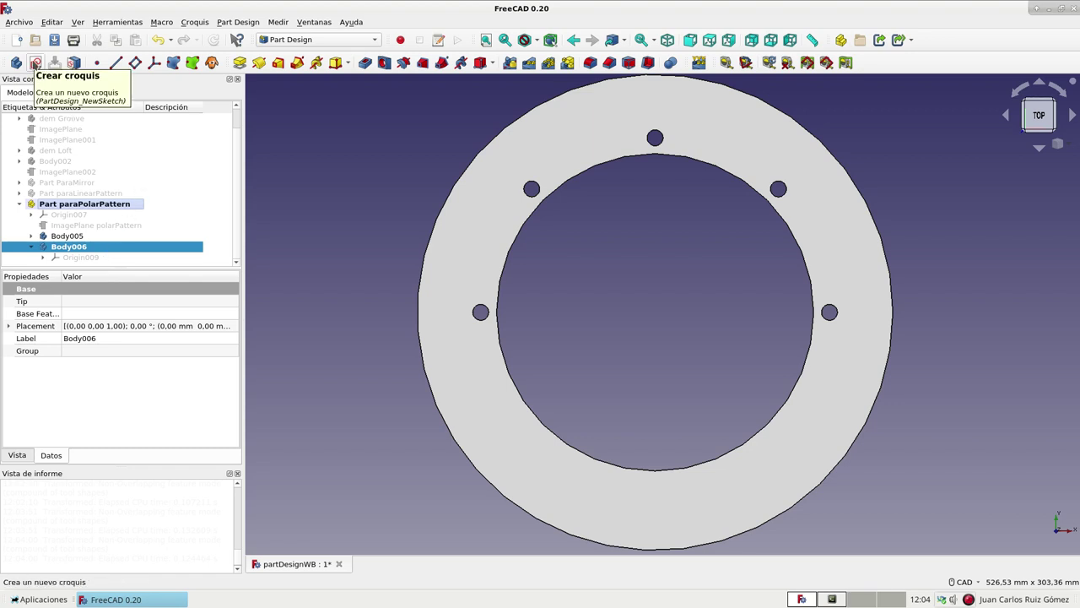
Step: Hide the Body005 ring, make Body006 active, and start a new sketch in it
{"action": "left_click", "coordinate": [81, 237]}
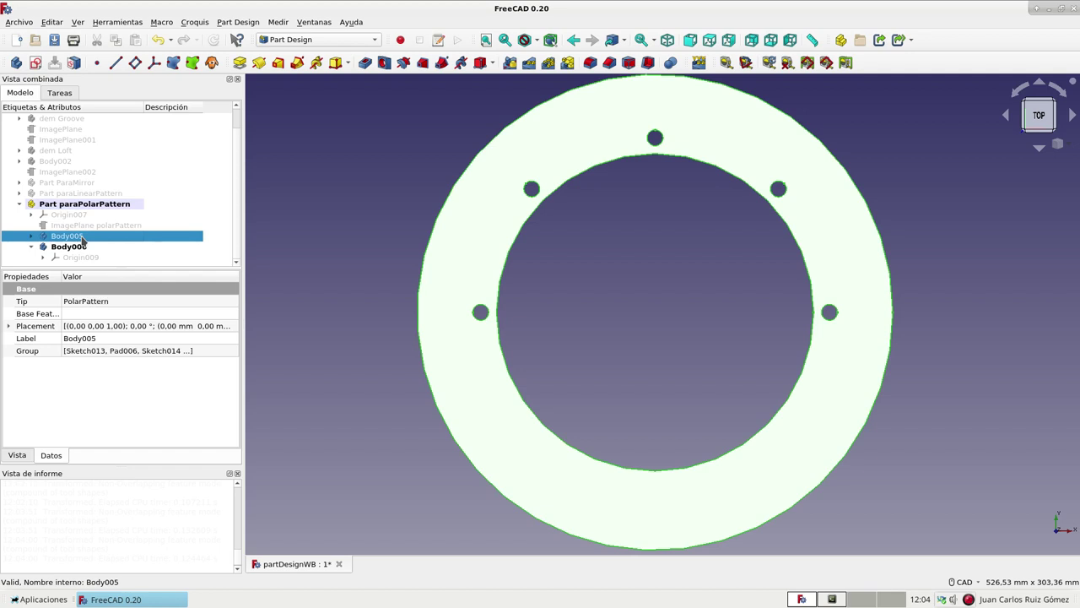
{"action": "key", "text": "space"}
{"action": "left_click", "coordinate": [84, 248]}
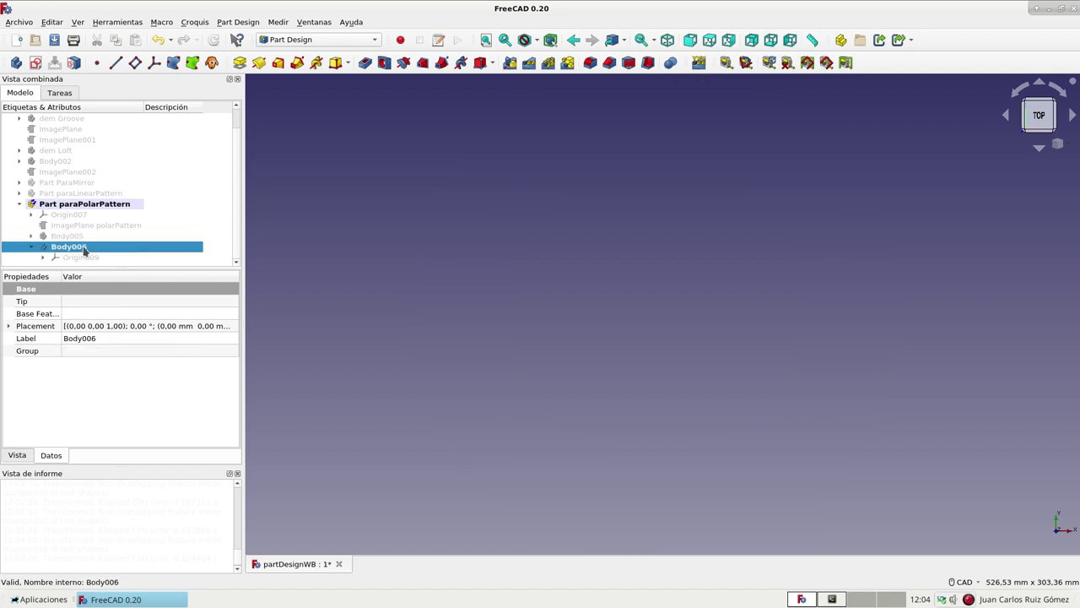
{"action": "double_click", "coordinate": [85, 247]}
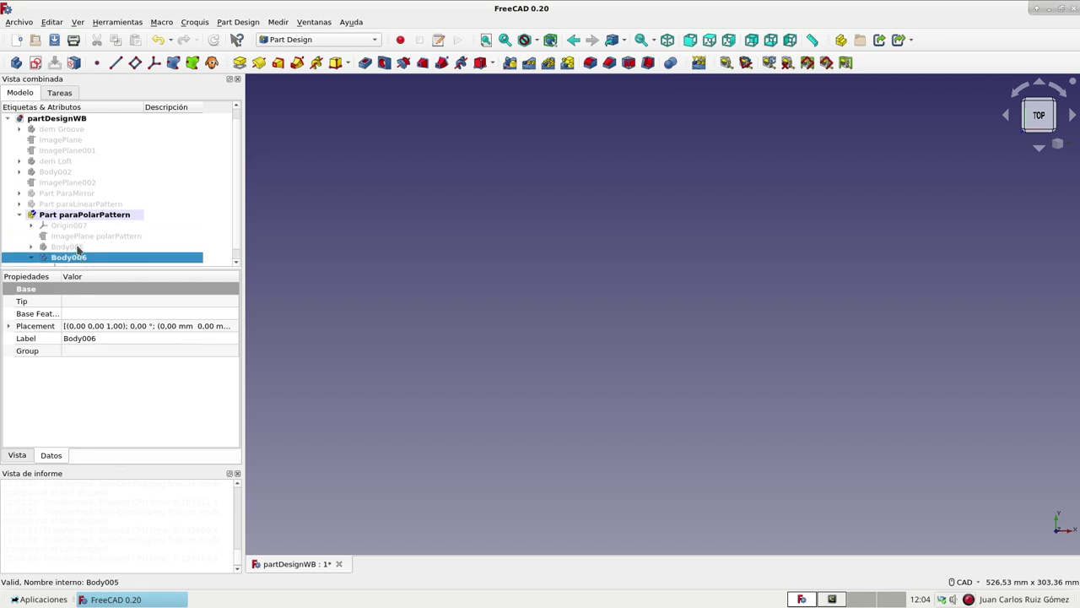
{"action": "left_click", "coordinate": [90, 259]}
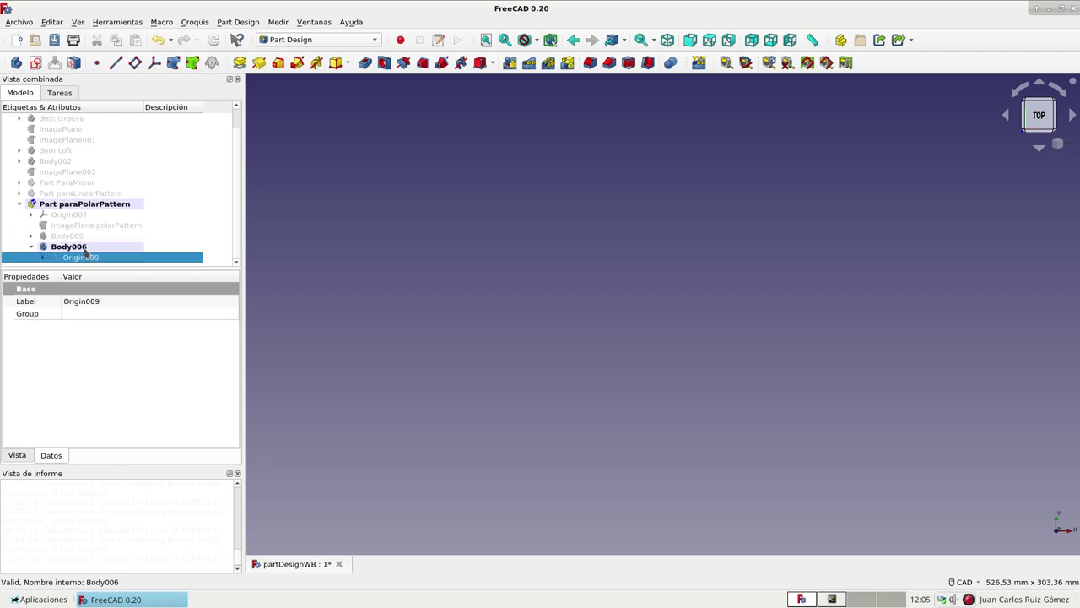
{"action": "left_click", "coordinate": [85, 248]}
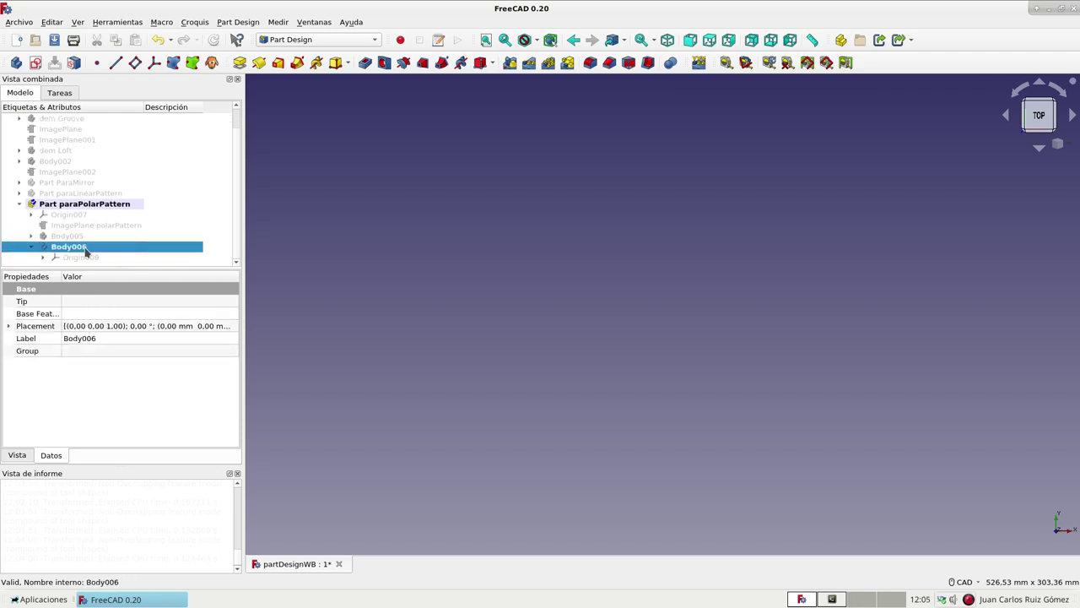
{"action": "left_click", "coordinate": [37, 66]}
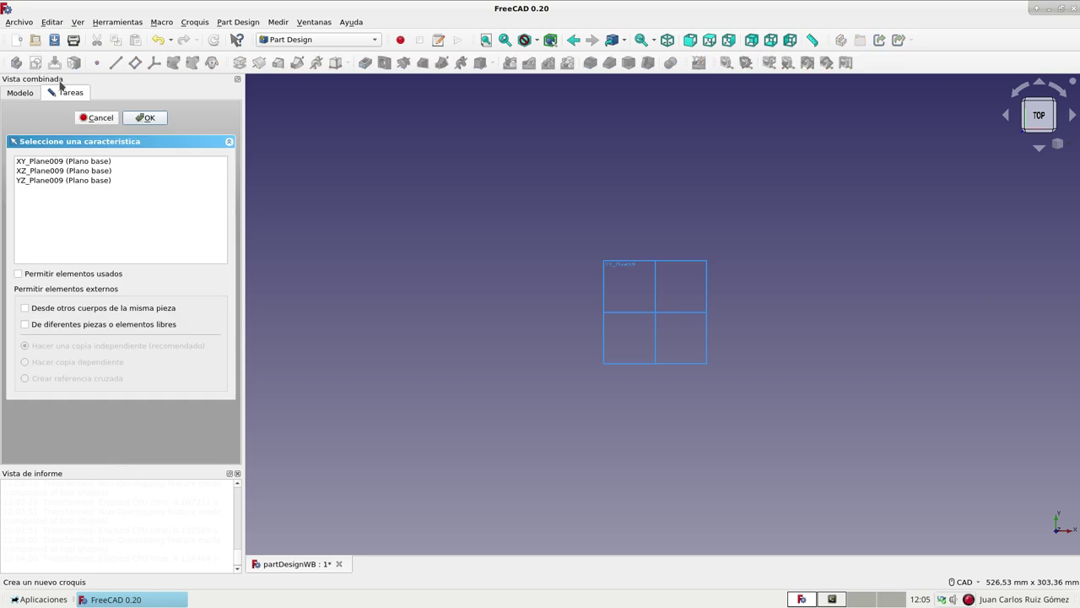
Step: Place the new sketch on XY_Plane009 and open it in the Sketcher
{"action": "left_click", "coordinate": [65, 161]}
{"action": "left_click", "coordinate": [147, 118]}
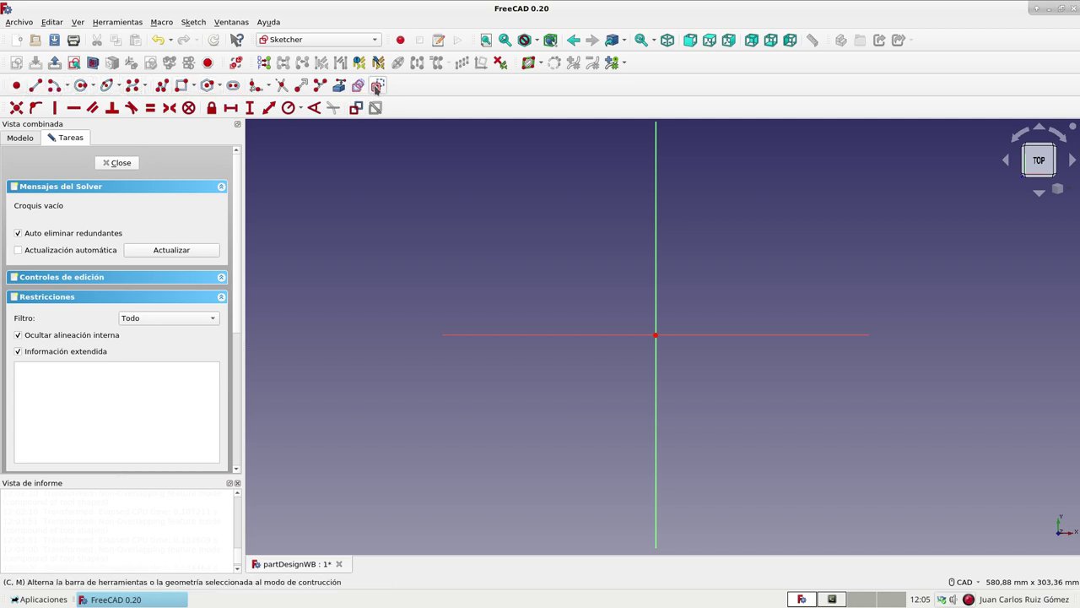
{"action": "left_click", "coordinate": [18, 137]}
Step: Expand Body005 and Pad006 in the tree to reveal Sketch013
{"action": "scroll", "coordinate": [111, 244], "scroll_direction": "down", "scroll_amount": 1}
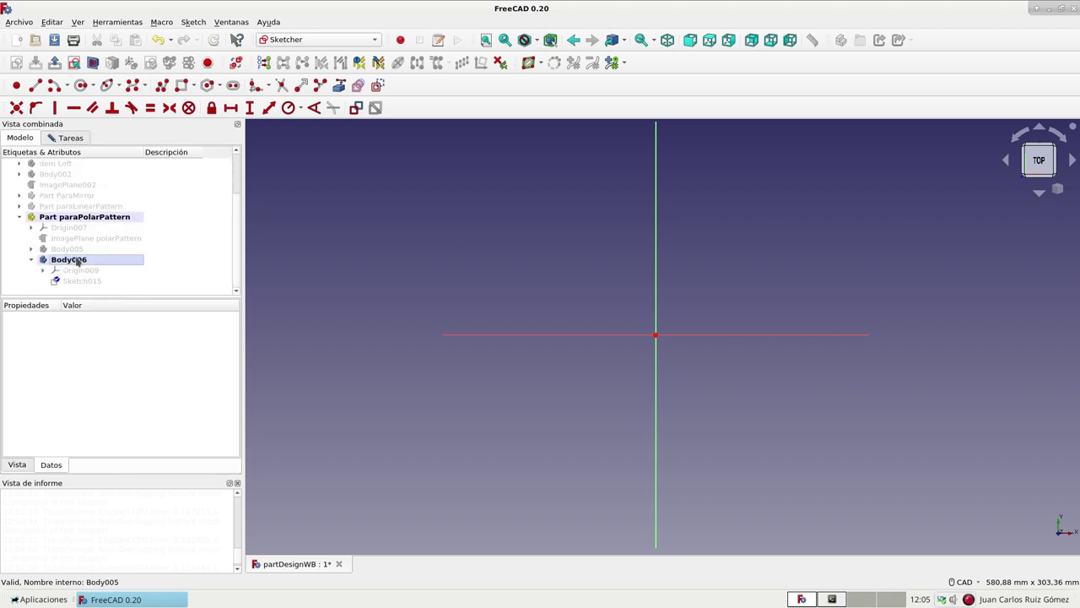
{"action": "left_click", "coordinate": [32, 249]}
{"action": "scroll", "coordinate": [41, 245], "scroll_direction": "down", "scroll_amount": 2}
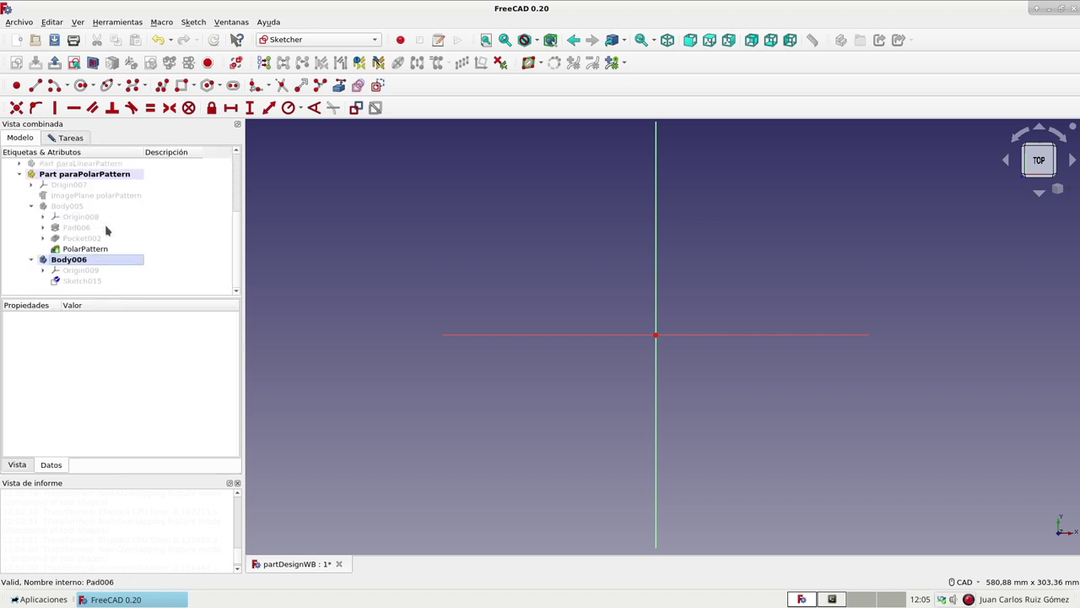
{"action": "left_click", "coordinate": [43, 237]}
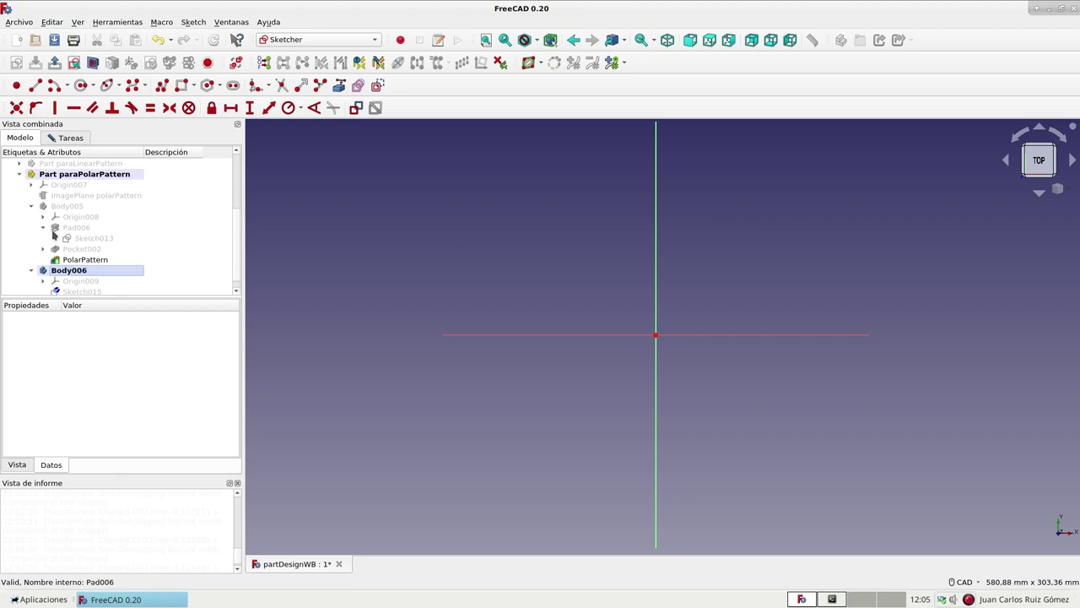
{"action": "left_click", "coordinate": [43, 238]}
{"action": "left_click", "coordinate": [43, 227]}
{"action": "left_click", "coordinate": [88, 240]}
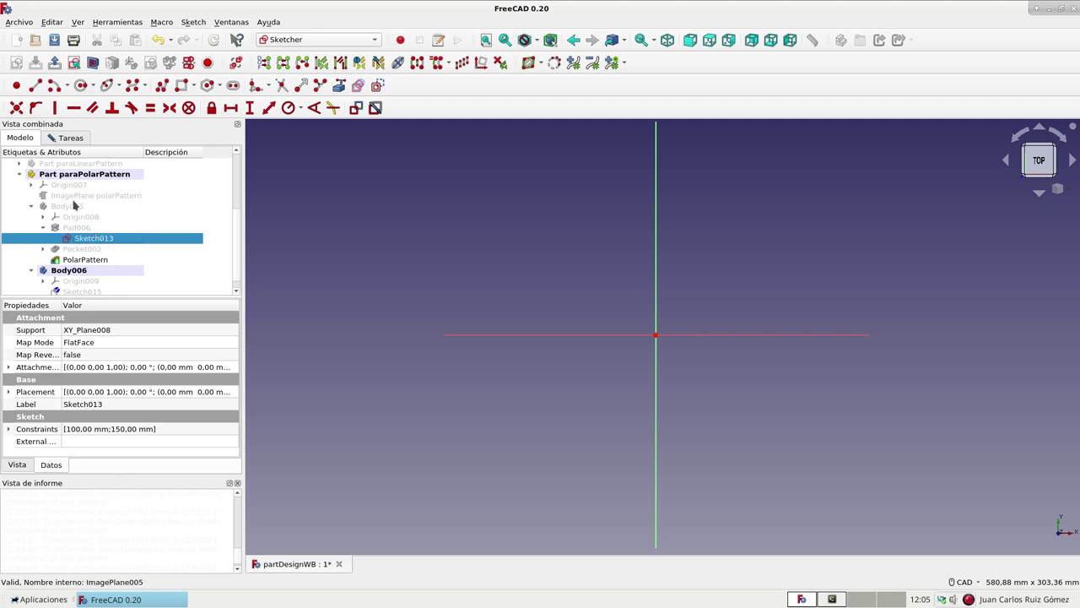
Step: Toggle Body005's visibility to inspect its features, leave it hidden, and select Sketch015
{"action": "left_click", "coordinate": [82, 207]}
{"action": "key", "text": "space"}
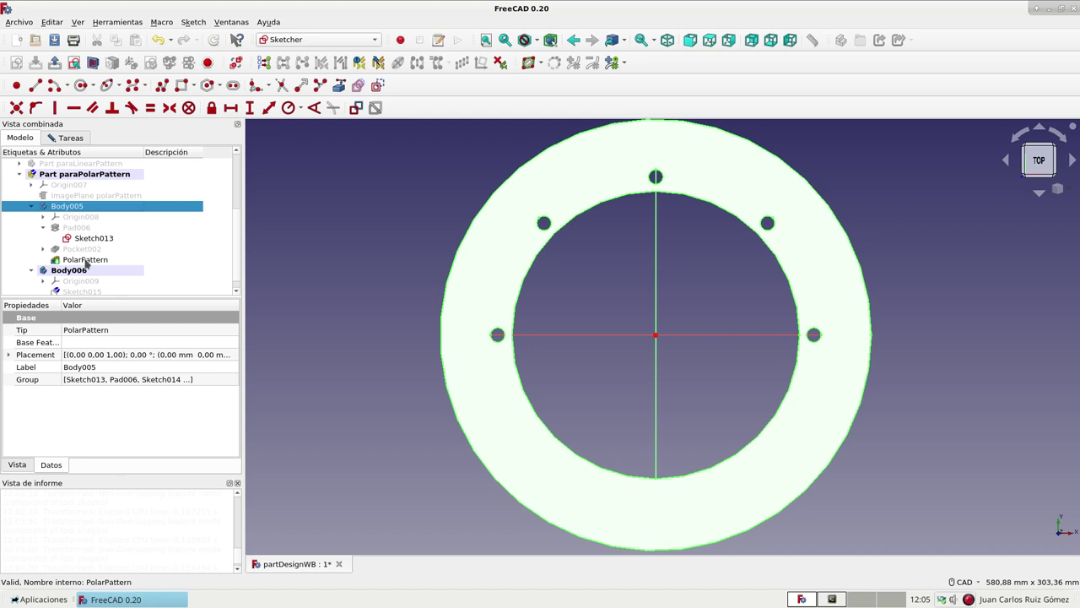
{"action": "left_click", "coordinate": [86, 262]}
{"action": "key", "text": "space"}
{"action": "left_click", "coordinate": [84, 228]}
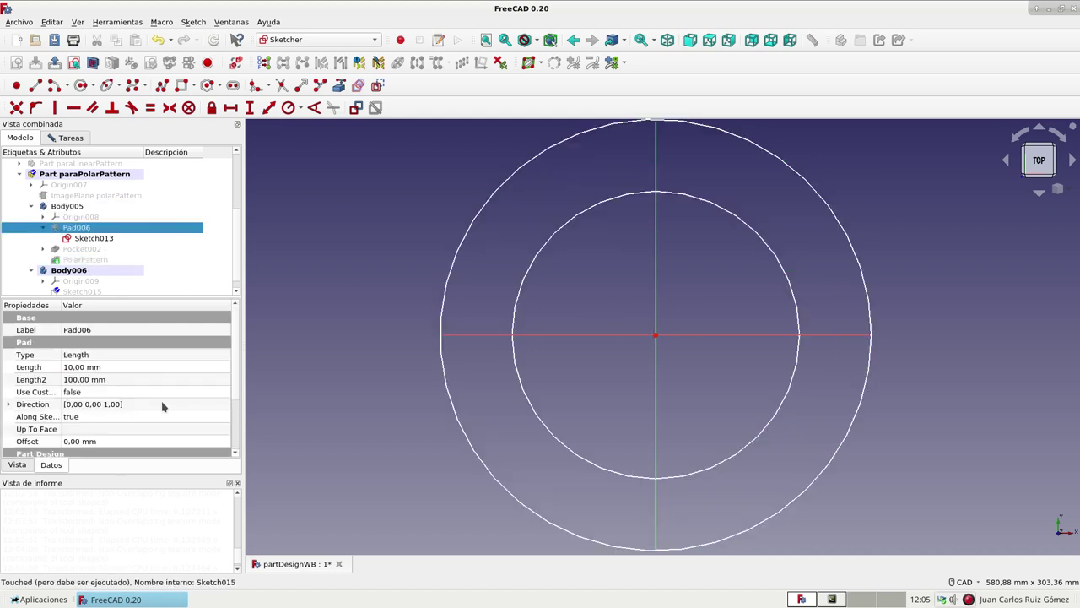
{"action": "scroll", "coordinate": [169, 274], "scroll_direction": "down", "scroll_amount": 1}
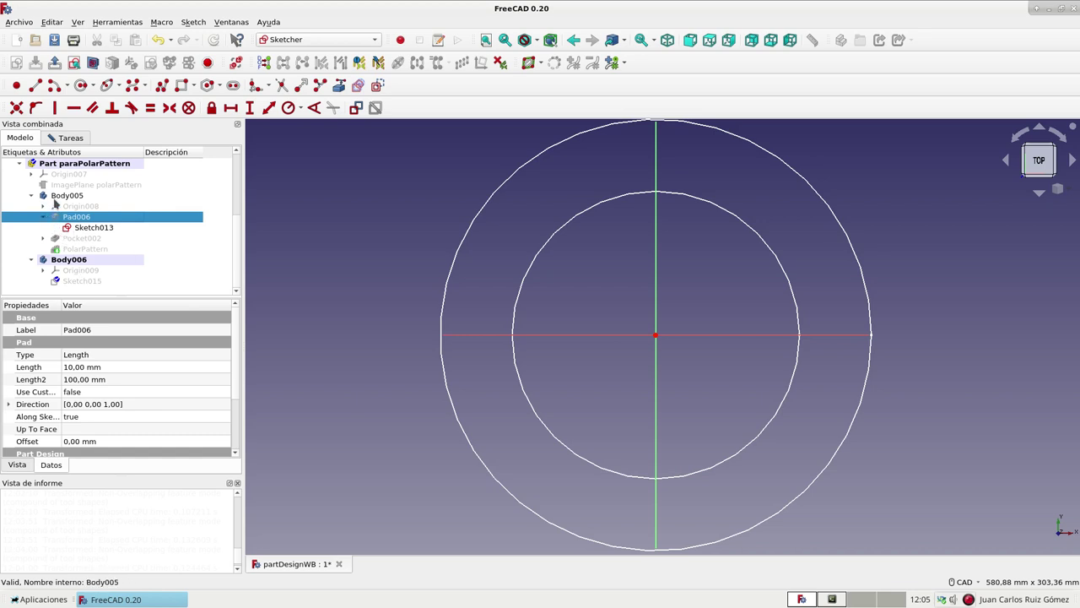
{"action": "left_click", "coordinate": [56, 201]}
{"action": "key", "text": "space"}
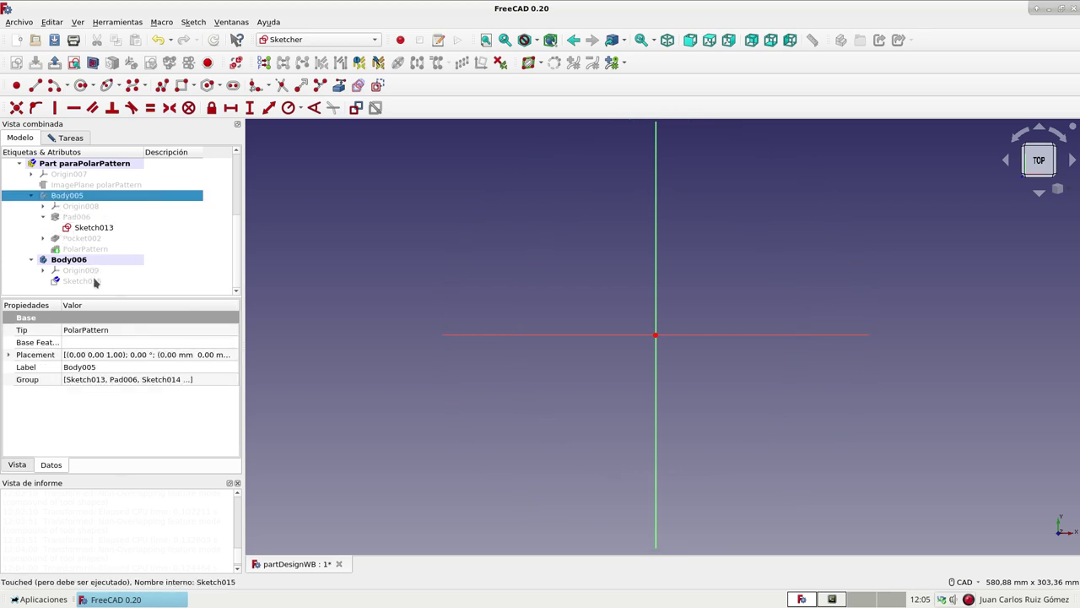
{"action": "left_click", "coordinate": [96, 282]}
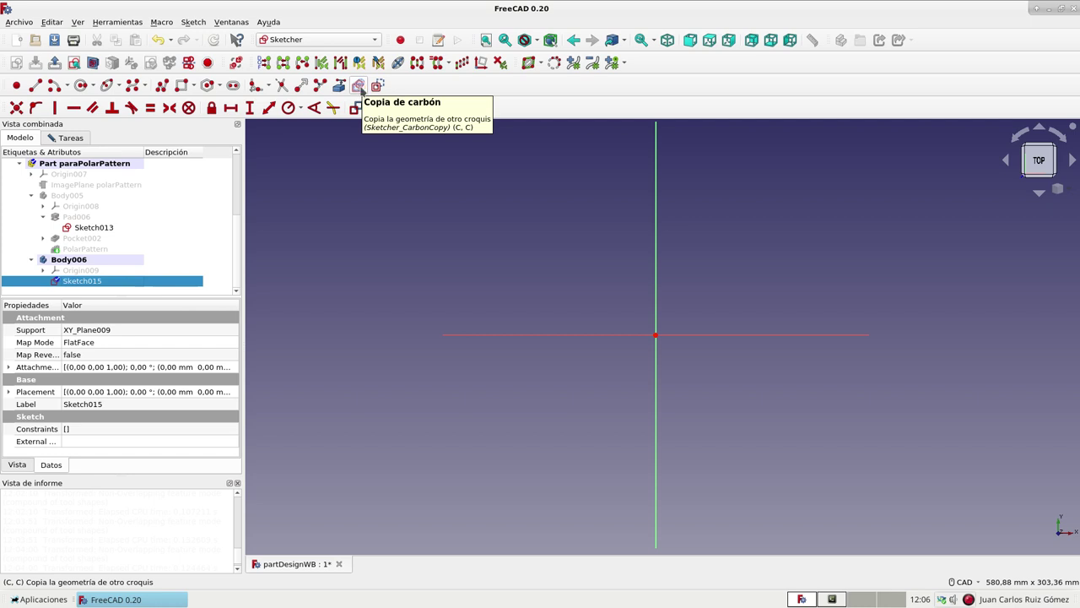
Step: Launch Carbon copy for Sketch015, retrying after the incorrect-selection warning
{"action": "left_click", "coordinate": [378, 86]}
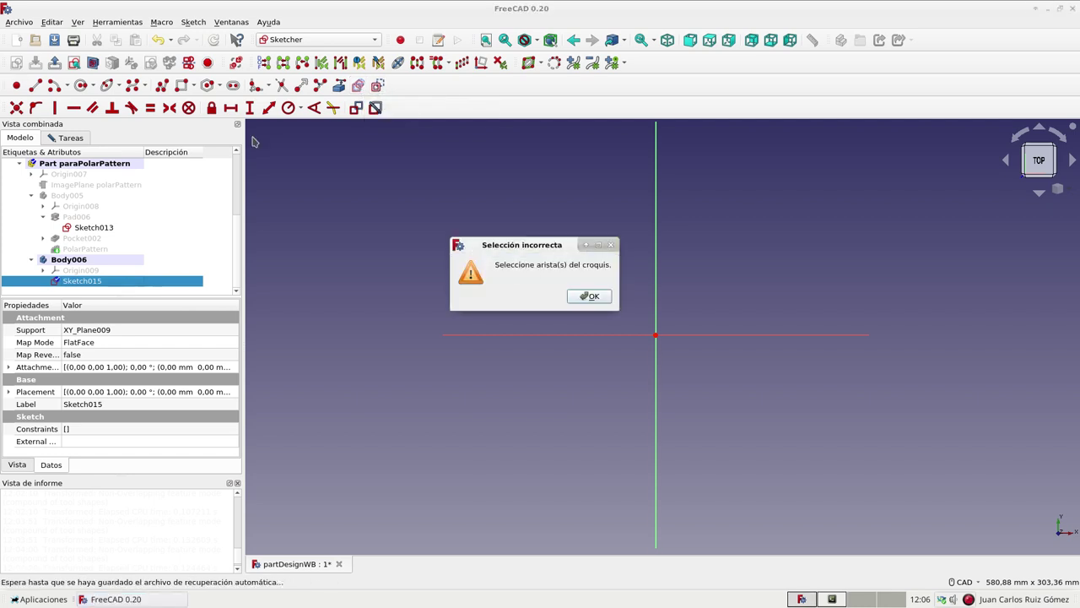
{"action": "left_click", "coordinate": [578, 299]}
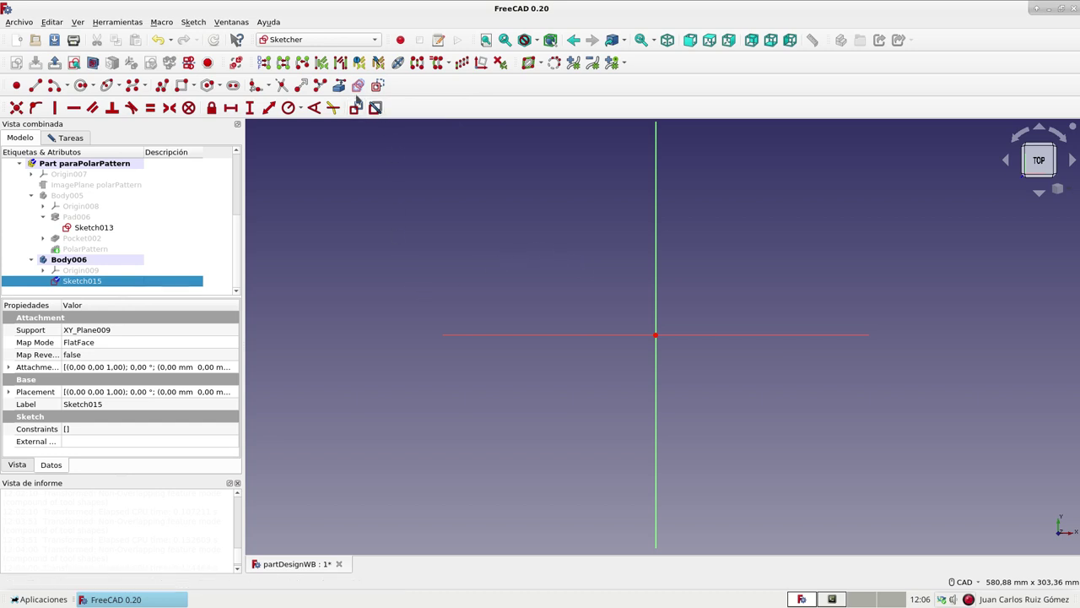
{"action": "left_click", "coordinate": [385, 215]}
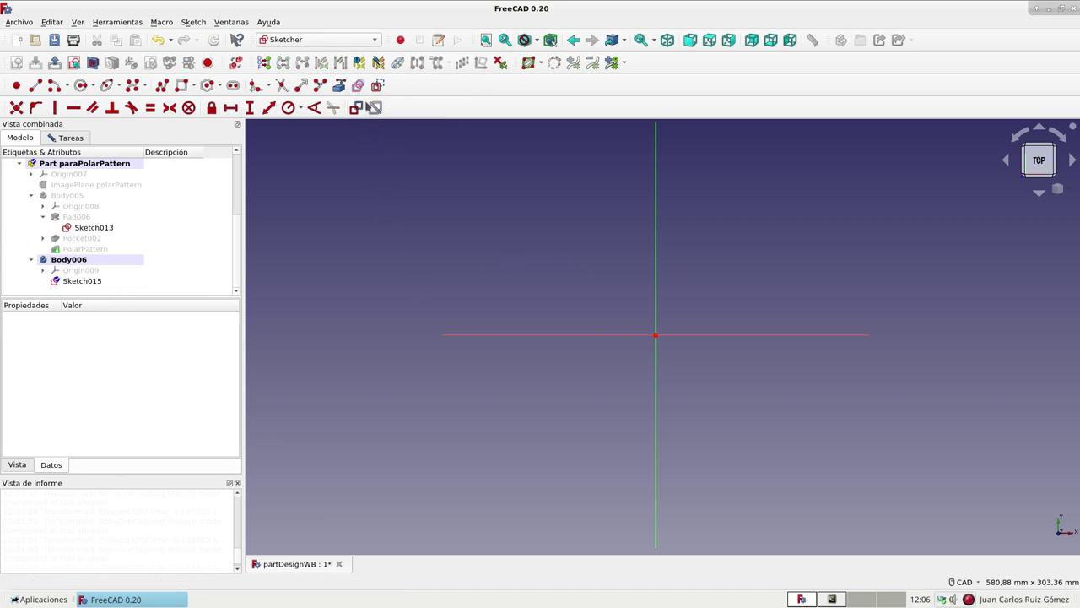
{"action": "left_click", "coordinate": [161, 281]}
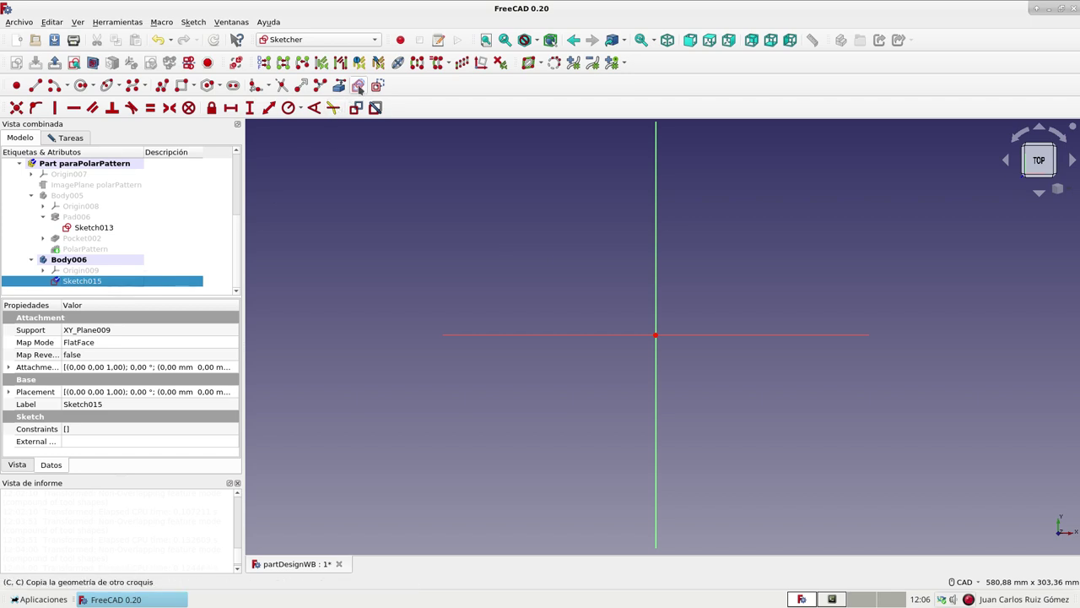
{"action": "left_click", "coordinate": [357, 87]}
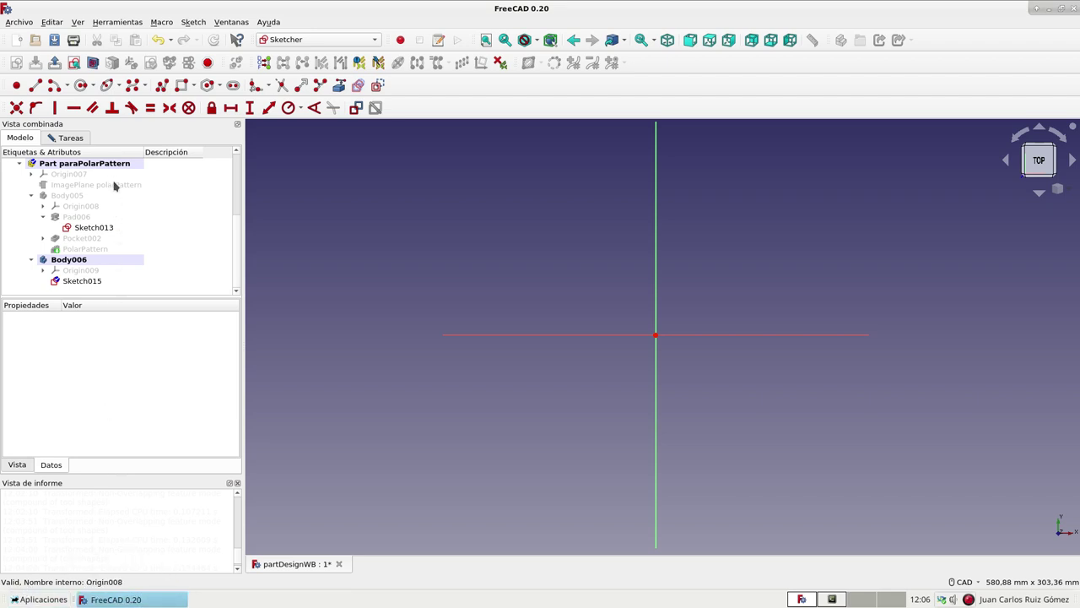
Step: Carbon-copy Sketch013's 100 mm and 150 mm concentric circles into Sketch015 and close it
{"action": "left_click", "coordinate": [87, 230]}
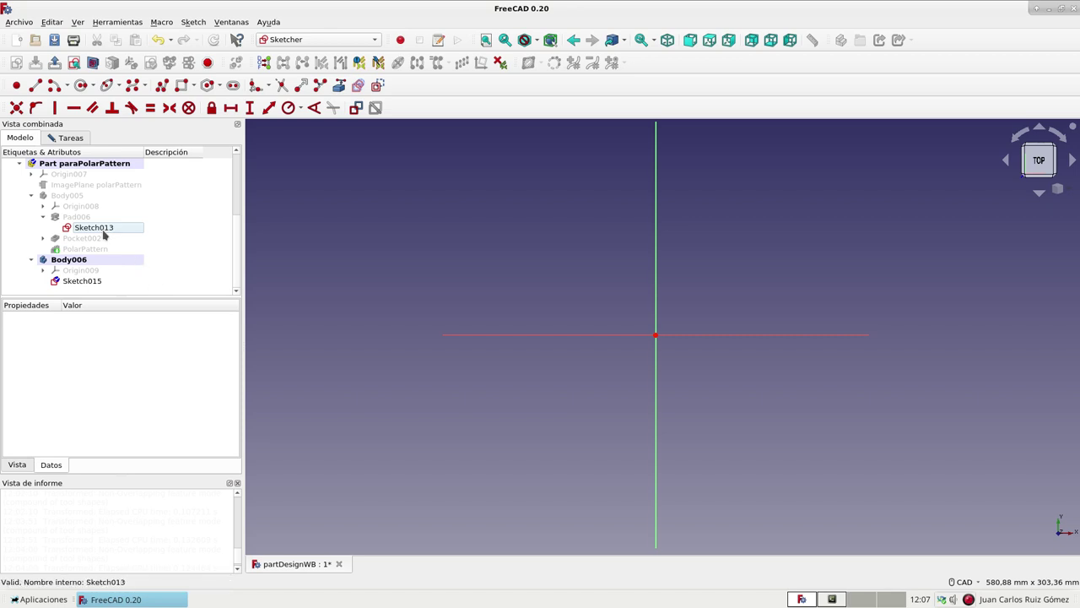
{"action": "key", "text": "space"}
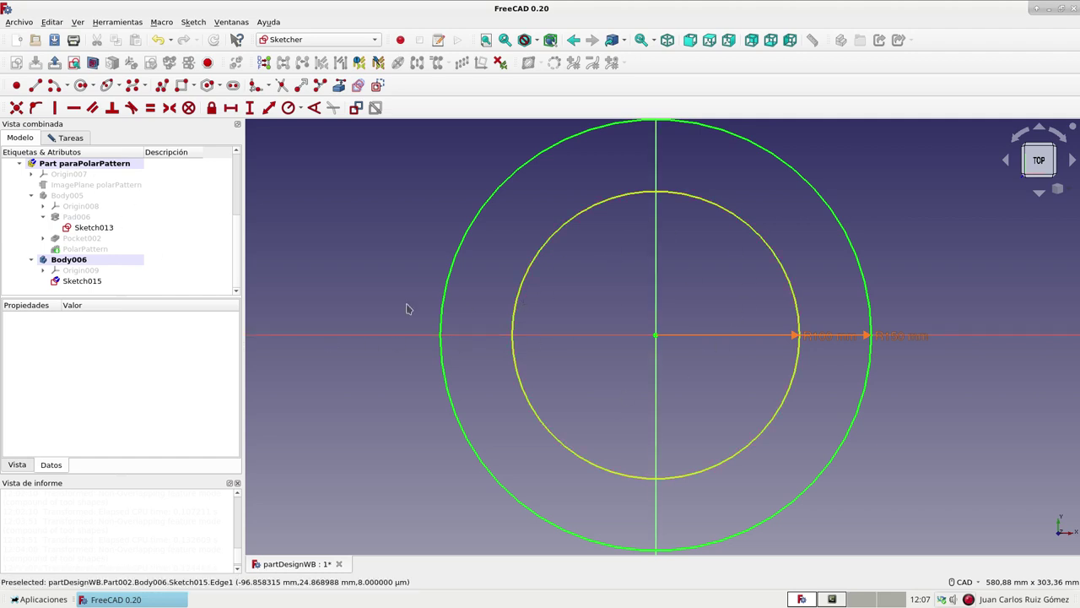
{"action": "left_click", "coordinate": [76, 138]}
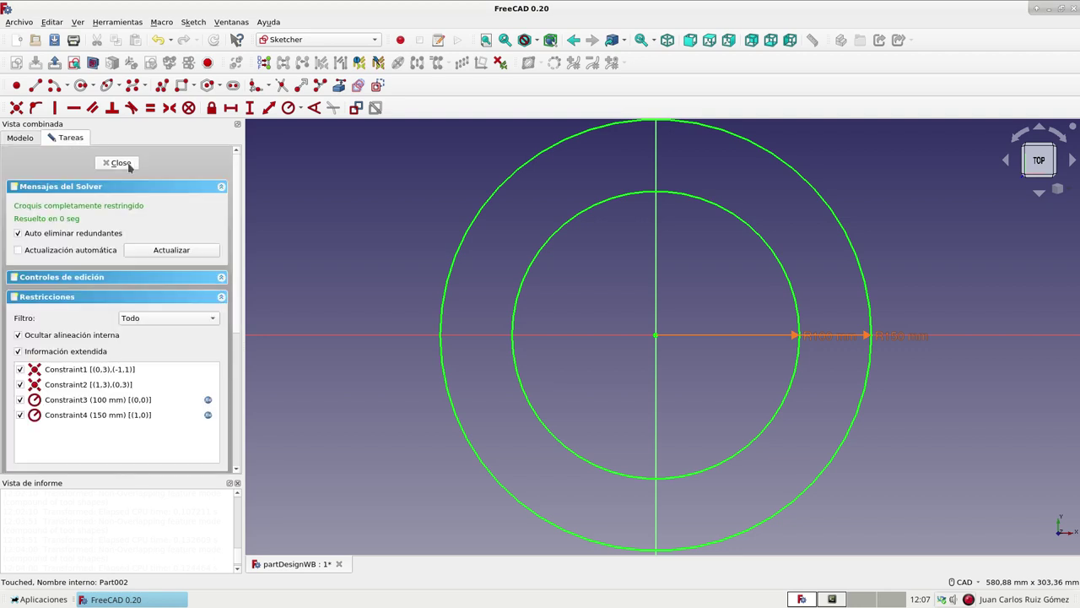
{"action": "left_click", "coordinate": [121, 163]}
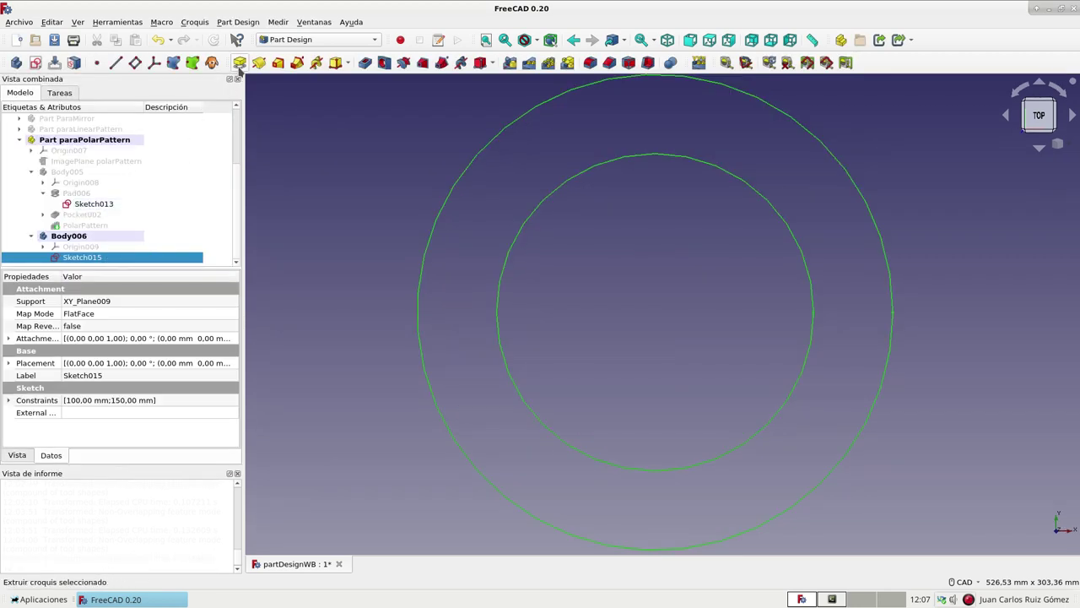
Step: Pad Sketch015 by 10 mm into ring Pad007 and select the result
{"action": "left_click", "coordinate": [240, 62]}
{"action": "left_click", "coordinate": [152, 119]}
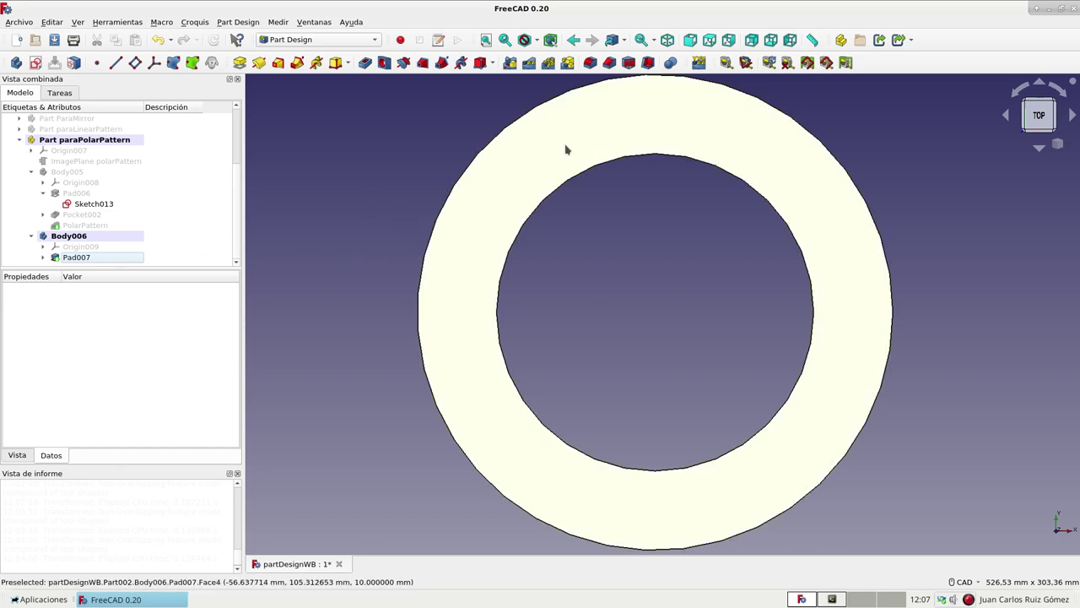
{"action": "left_click", "coordinate": [566, 149]}
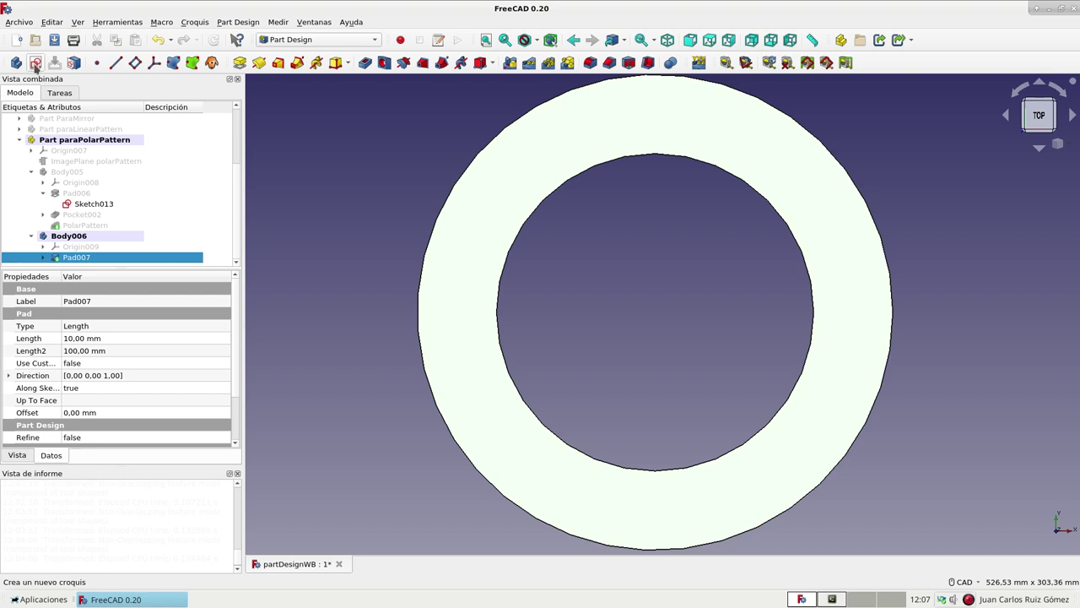
Step: Create Sketch016 in Body006 and show it below Pad007 in the model tree
{"action": "left_click", "coordinate": [35, 65]}
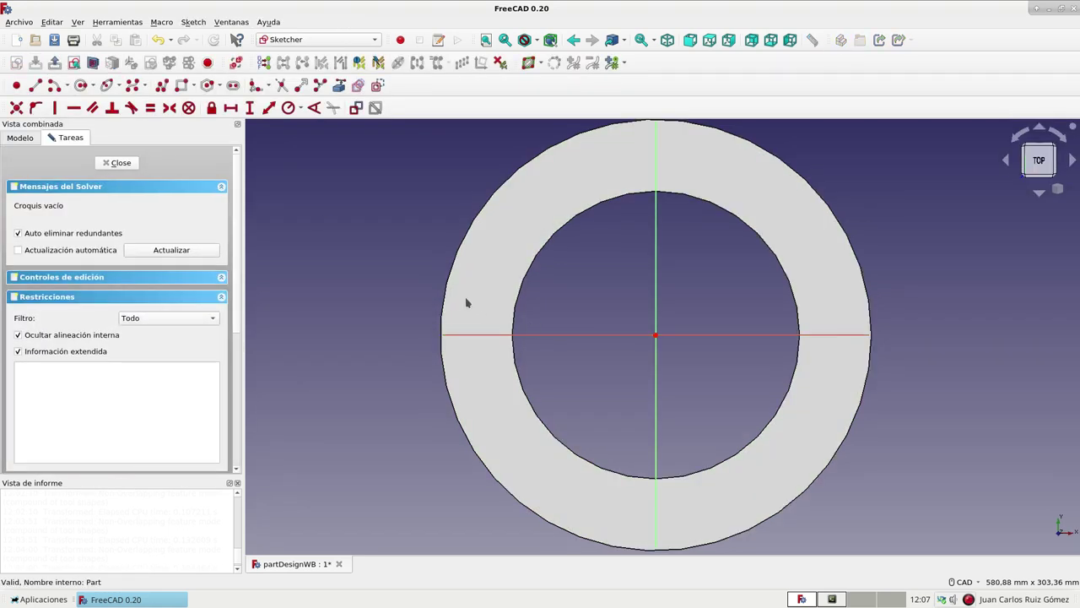
{"action": "left_click", "coordinate": [33, 140]}
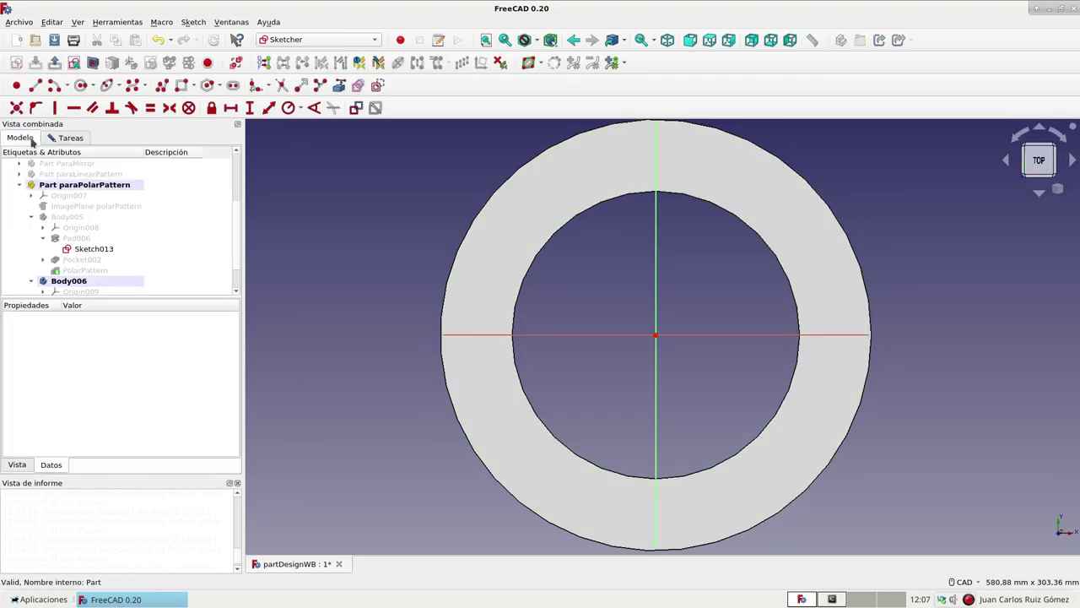
{"action": "scroll", "coordinate": [123, 268], "scroll_direction": "down", "scroll_amount": 1}
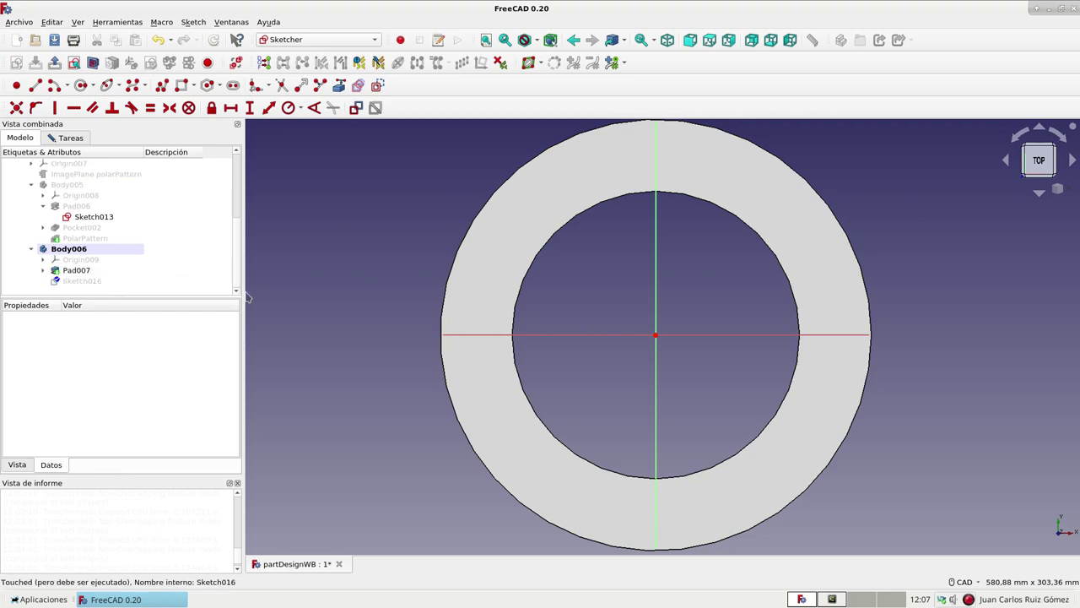